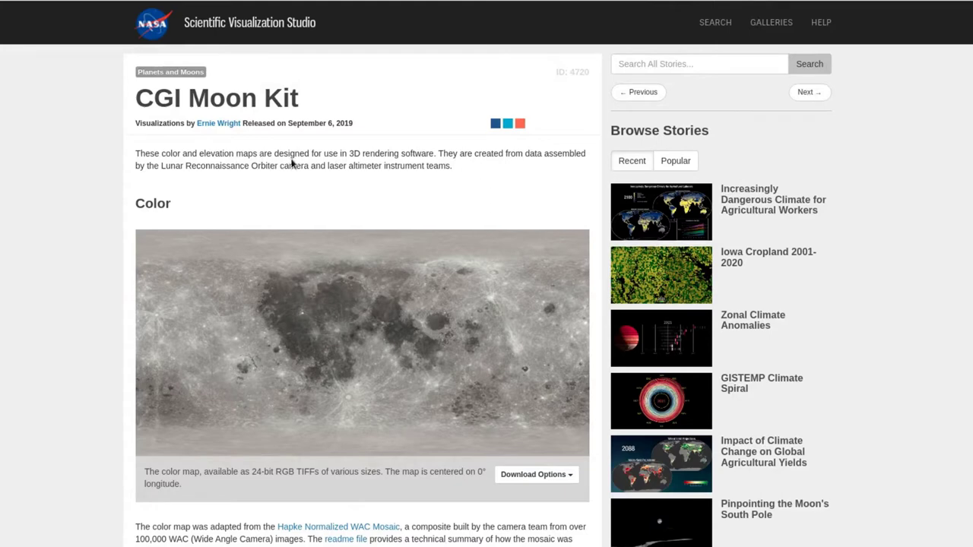
Highlight the intro sentence about 3D rendering software and the words 'Lunar Reconnaissance Orbiter'
left_click_drag(434, 154, 98, 145)
left_click(536, 169)
left_click_drag(160, 166, 279, 168)
In the Displacement section, highlight the height-map phrase and 'Lunar Orbiter Laser Altimeter'
scroll(388, 379, "down", 1)
scroll(473, 282, "down", 7)
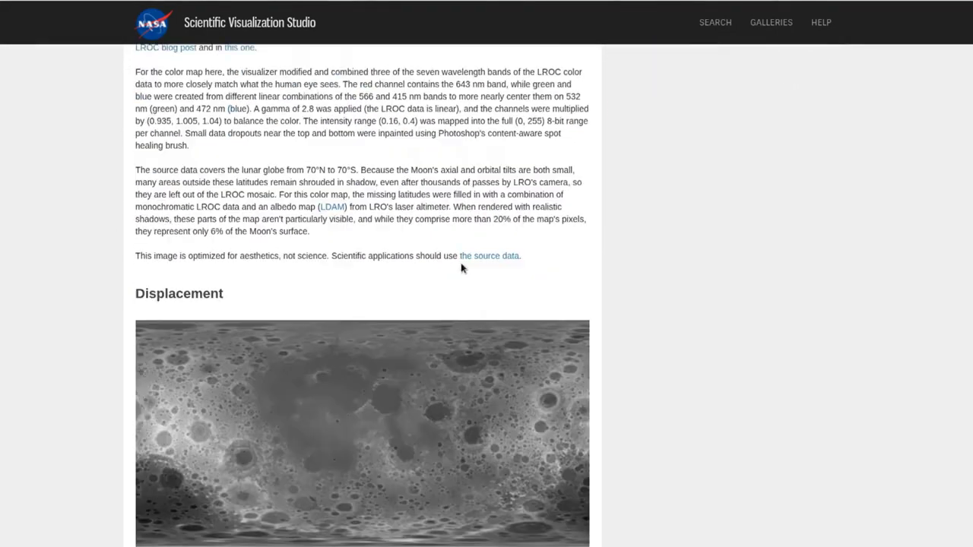
scroll(461, 268, "down", 1)
scroll(312, 491, "down", 2)
left_click_drag(295, 463, 404, 464)
left_click_drag(269, 476, 380, 476)
Scroll to the Displacement map and expand its Download Options list
scroll(522, 445, "up", 8)
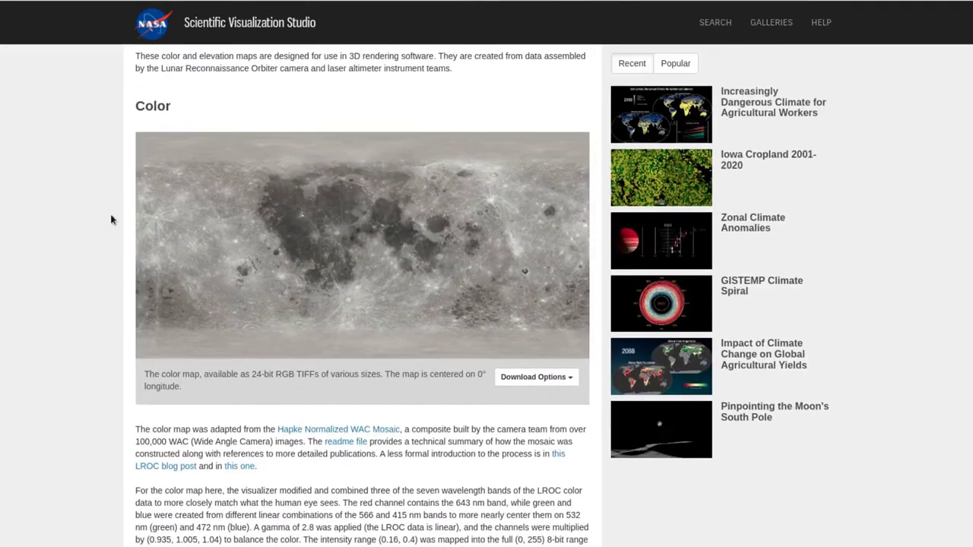
scroll(252, 307, "down", 5)
scroll(344, 386, "down", 2)
scroll(344, 388, "up", 6)
scroll(425, 448, "up", 3)
scroll(476, 493, "down", 2)
scroll(475, 487, "down", 4)
scroll(474, 482, "down", 1)
scroll(341, 482, "down", 2)
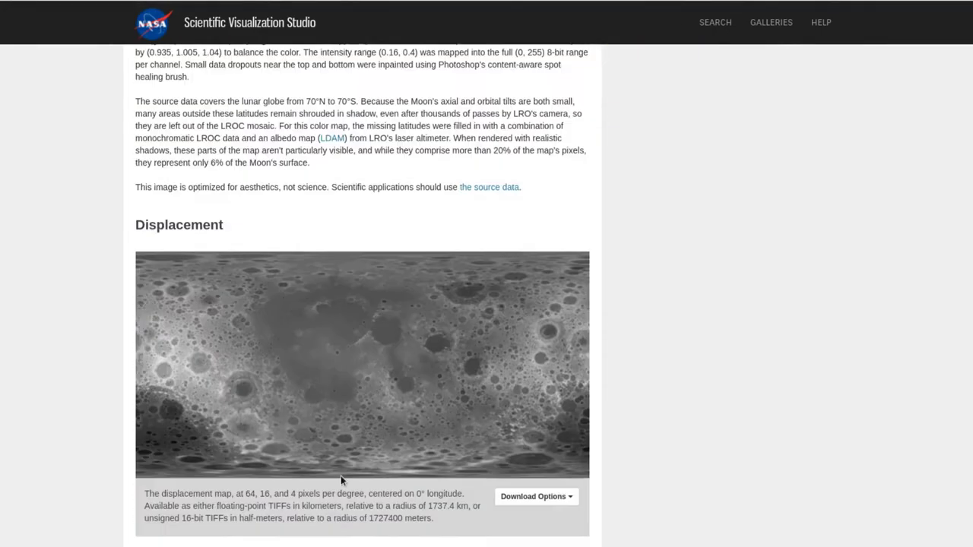
scroll(335, 289, "up", 2)
scroll(334, 298, "up", 8)
scroll(448, 380, "down", 8)
scroll(359, 449, "down", 3)
left_click(542, 334)
Compare the Color map's download sizes, then close that list and return to Displacement
scroll(475, 300, "up", 6)
scroll(536, 181, "up", 1)
left_click(555, 247)
scroll(516, 310, "up", 2)
left_click(264, 431)
scroll(365, 464, "down", 2)
scroll(383, 421, "down", 3)
scroll(565, 425, "down", 4)
Delete the default cube and add a UV sphere at the origin
left_click(535, 398)
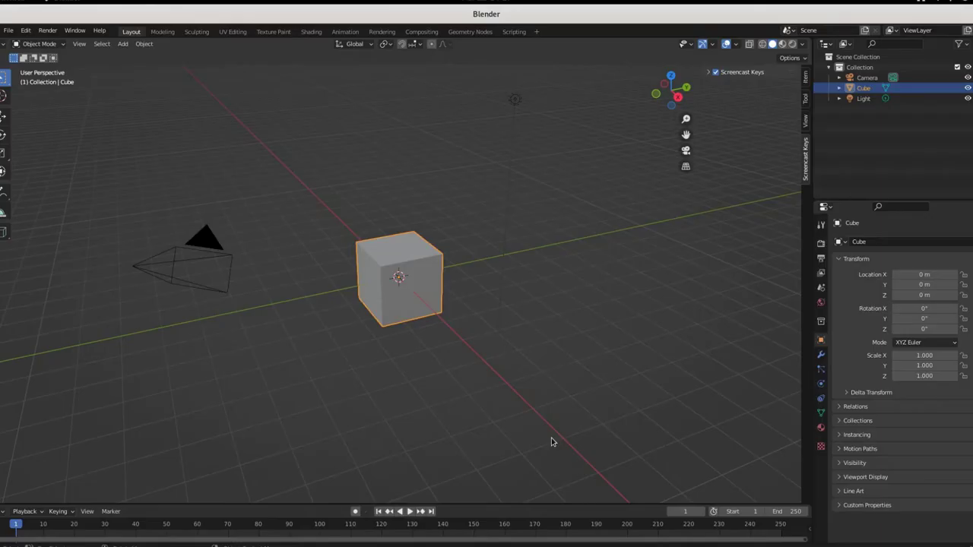
key("Delete")
key("shift+a")
left_click(454, 273)
Set the new sphere to 64 segments and 32 rings in the redo panel
left_click(23, 498)
scroll(396, 353, "up", 5)
scroll(403, 366, "up", 3)
scroll(403, 366, "up", 1)
scroll(405, 369, "down", 5)
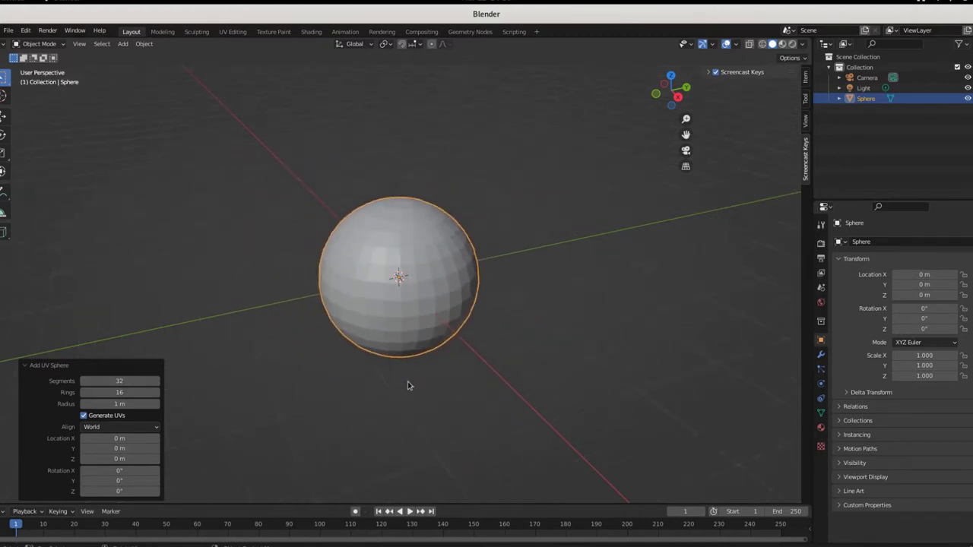
scroll(411, 406, "down", 4)
scroll(410, 399, "up", 9)
scroll(407, 401, "down", 1)
left_click(117, 380)
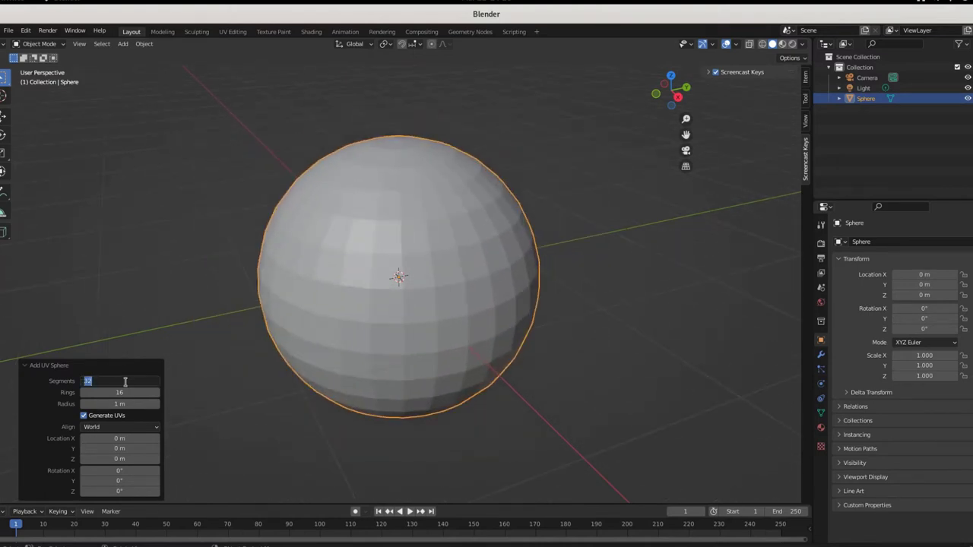
type("64")
key("Return")
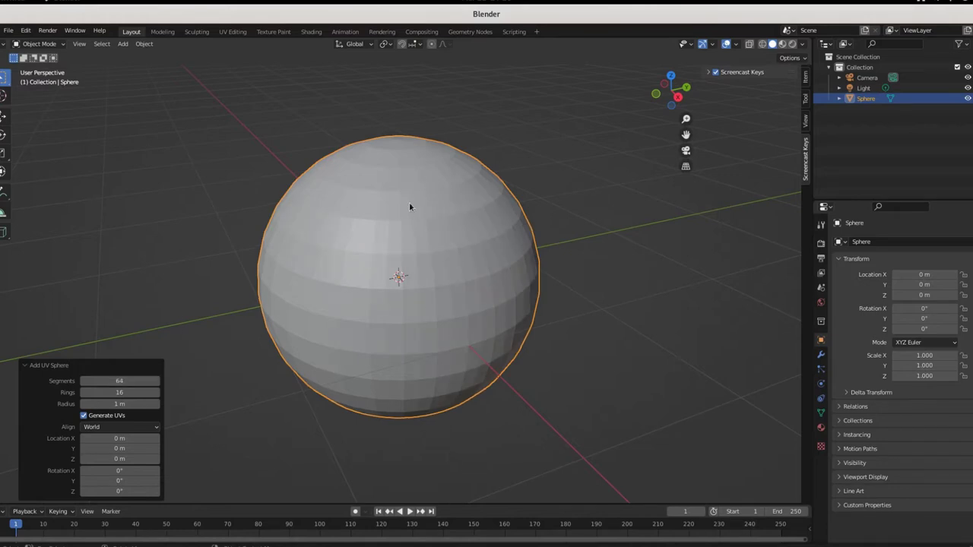
left_click(122, 392)
type("32")
key("Return")
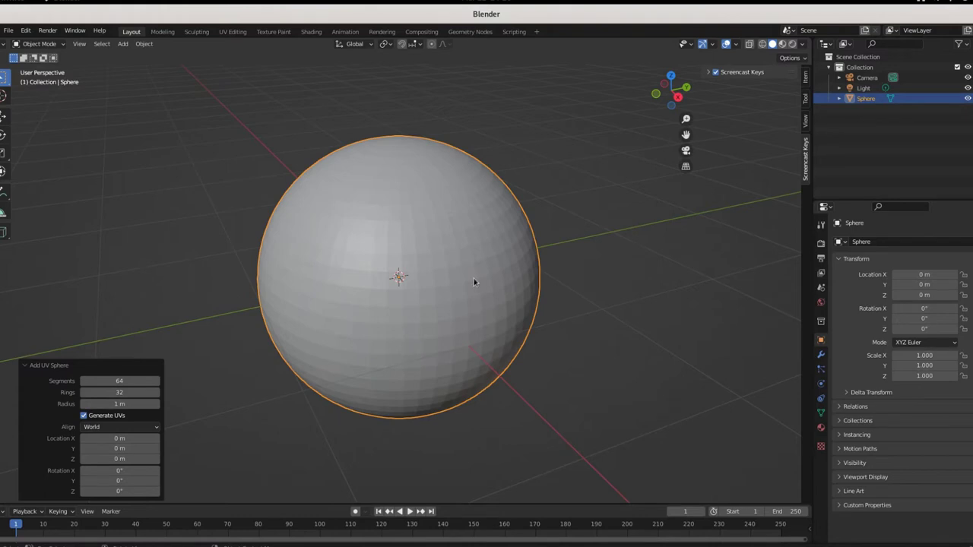
Apply Shade Smooth to the sphere and rename it 'Moon' in the Outliner
right_click(430, 281)
left_click(430, 282)
double_click(867, 99)
type("Moon")
key("Return")
Move to the Shading workspace and orbit the view around the Moon in material preview
scroll(365, 231, "down", 5)
middle_click_drag(365, 230, 367, 311)
scroll(447, 344, "up", 8)
left_click(310, 34)
scroll(498, 266, "up", 4)
scroll(487, 270, "down", 2)
scroll(476, 271, "down", 1)
middle_click_drag(473, 272, 510, 220)
scroll(498, 213, "up", 4)
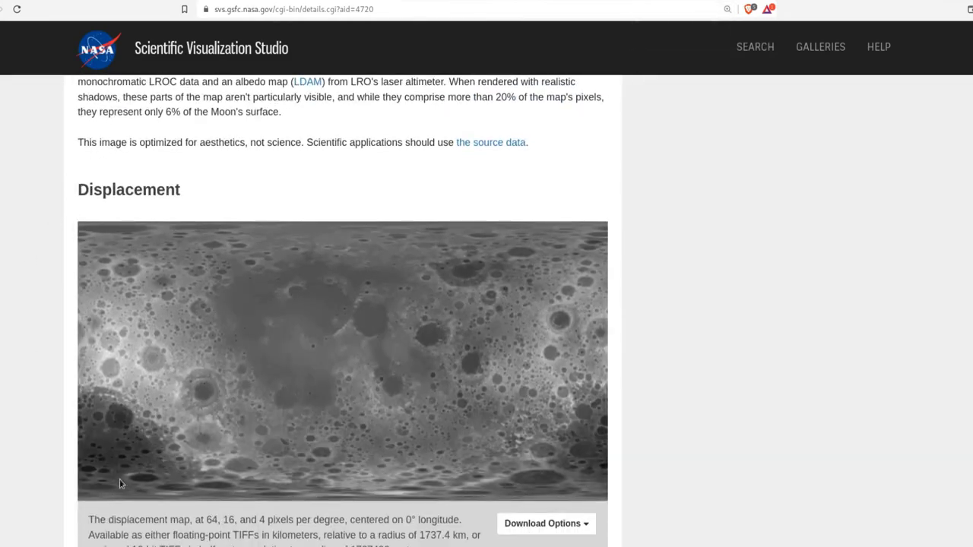
Scroll further down the CGI Moon Kit page toward the spherical geometry notes
scroll(243, 332, "down", 11)
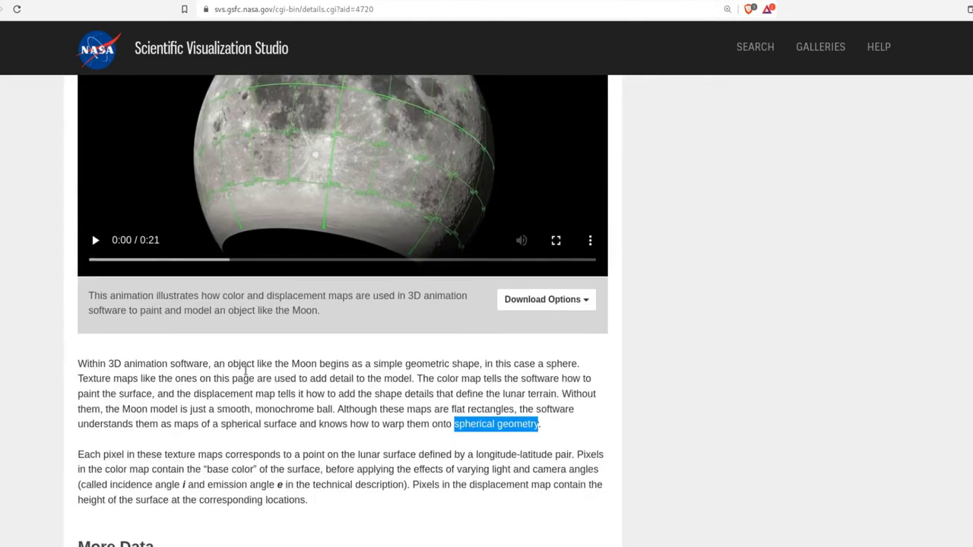
scroll(243, 378, "down", 1)
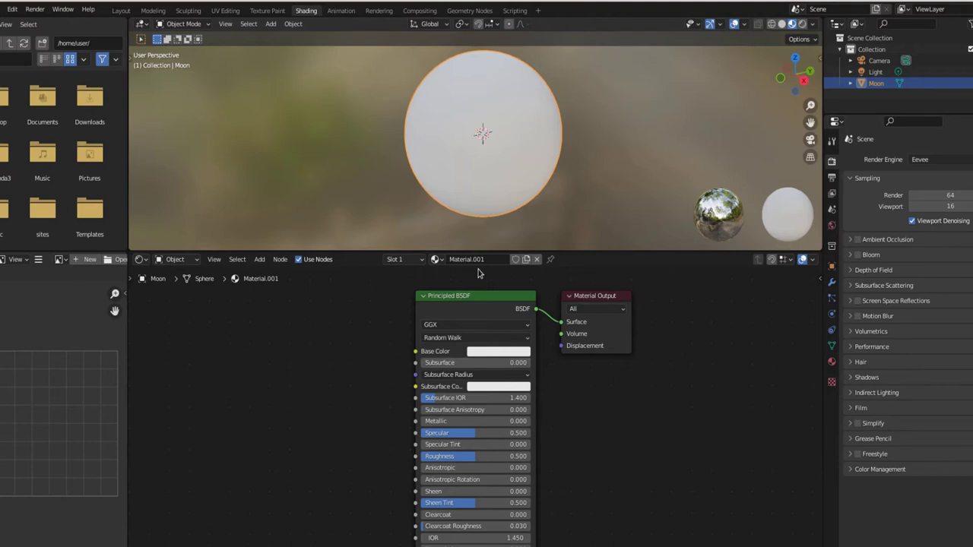
Rename the material to 'Lunar' and set its Principled BSDF Roughness to 0.65
double_click(477, 260)
type("Lunar")
key("Return")
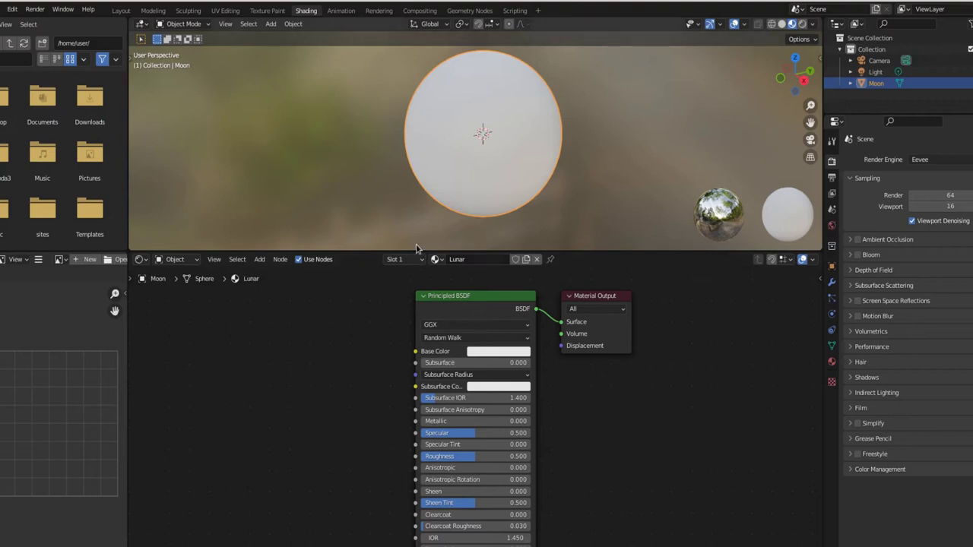
left_click(494, 456)
type("0.65")
key("Return")
Pan the node view and search the Add menu for an 'image' node
middle_click_drag(563, 422, 734, 470)
key("n")
key("shift+a")
left_click(373, 417)
type("images")
key("BackSpace")
Add an Image Texture node from the Texture menu and arrange it beside the Principled BSDF
key("Escape")
key("shift+a")
mouse_move(335, 478)
left_click(426, 387)
left_click_drag(405, 389, 412, 382)
left_click_drag(700, 346, 692, 360)
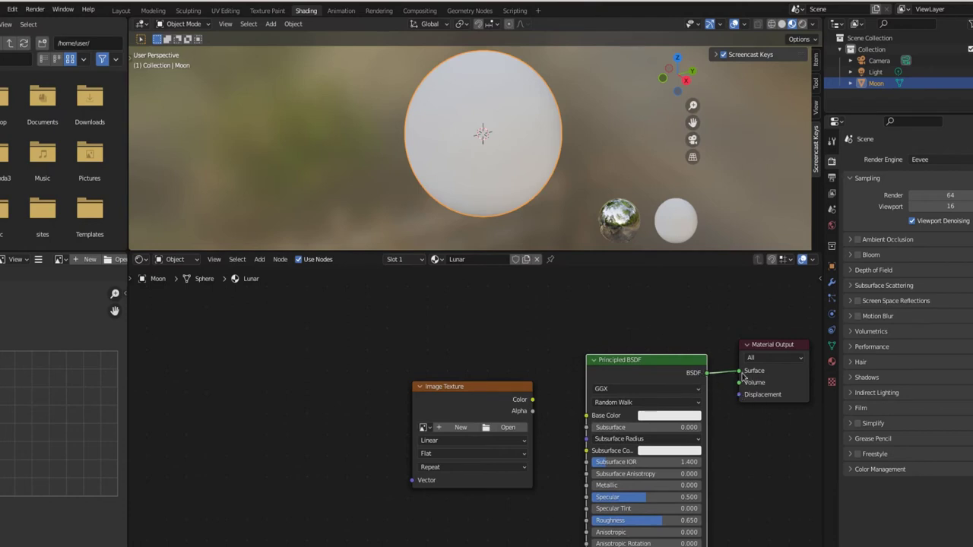
Connect the Image Texture's Color output to the Principled BSDF Base Color
mouse_move(456, 387)
left_mouse_down()
mouse_move(463, 399)
mouse_move(454, 400)
left_mouse_up()
left_click_drag(531, 413, 584, 412)
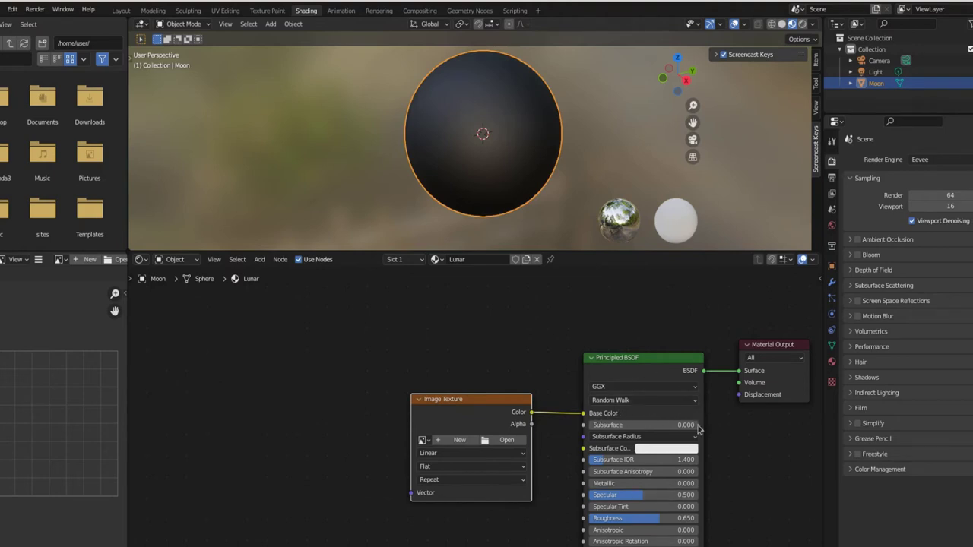
left_click_drag(484, 401, 466, 385)
Set Subsurface to 0.030 and begin loading lroc_color_poles_4k.tif into the Image Texture
scroll(698, 493, "down", 2)
scroll(698, 492, "down", 1)
middle_click_drag(613, 509, 609, 450)
left_click_drag(609, 462, 632, 465)
scroll(684, 448, "left", 3, "ctrl")
scroll(689, 460, "up", 3, "shift")
scroll(686, 494, "down", 1)
scroll(688, 516, "up", 1)
scroll(688, 517, "up", 2)
scroll(473, 421, "up", 1)
scroll(450, 434, "right", 2, "ctrl")
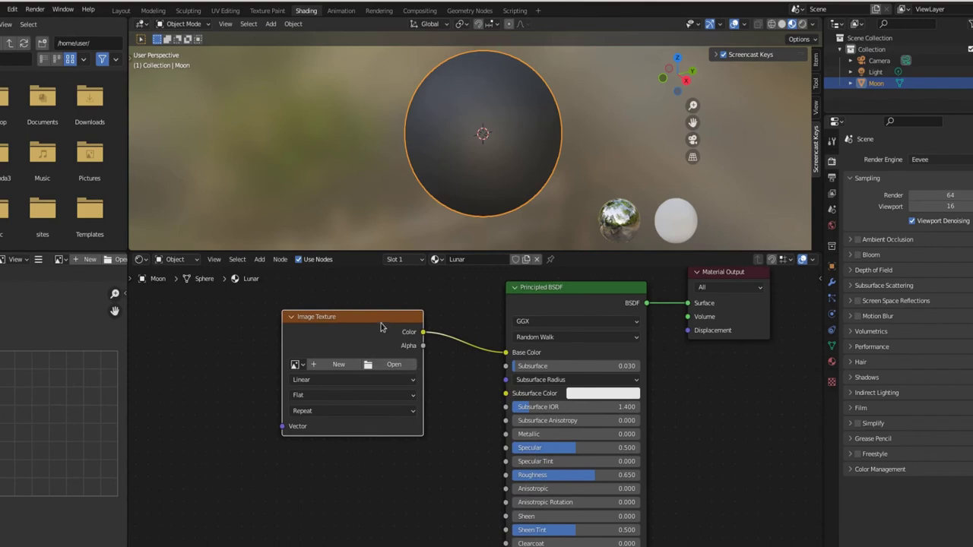
left_click_drag(380, 321, 398, 331)
left_click(413, 374)
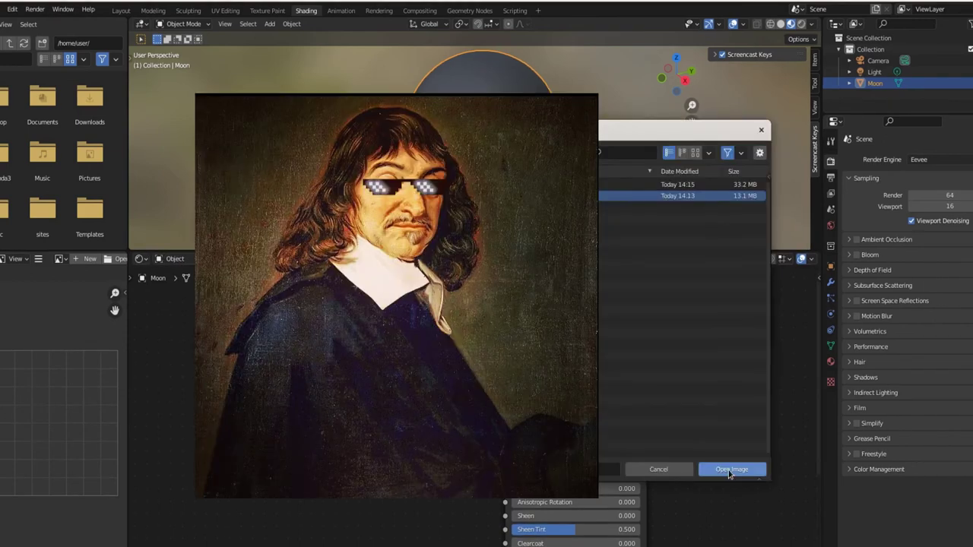
Load lroc_color_poles_4k.tif as the colour map and enlarge the 3D viewport
left_click(728, 469)
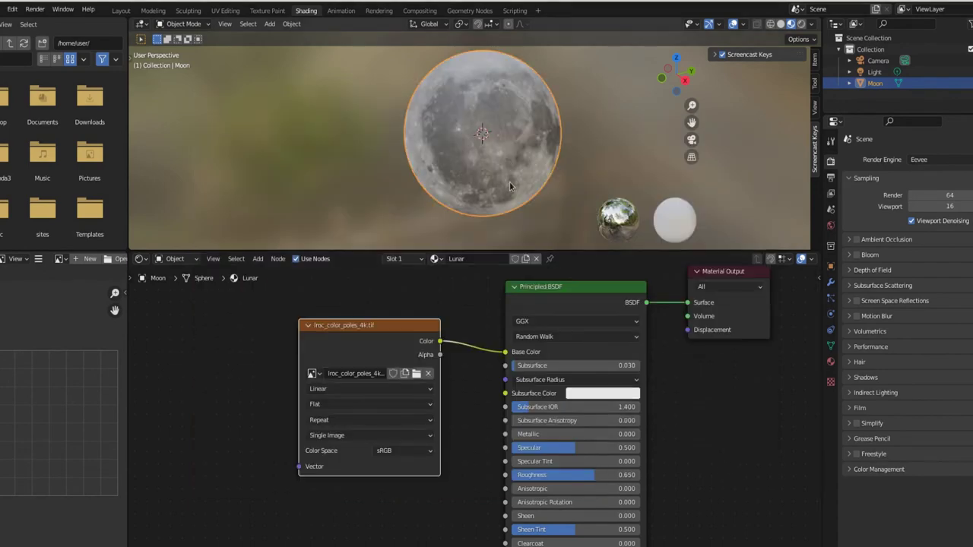
middle_click_drag(586, 182, 525, 164)
left_click_drag(473, 251, 465, 352)
Zoom and orbit around the textured moon, checking it from the front and right numpad views
middle_click_drag(550, 210, 525, 236)
scroll(524, 235, "up", 5)
scroll(444, 267, "down", 6)
scroll(447, 260, "up", 6)
scroll(450, 260, "down", 5)
mouse_move(445, 217)
middle_mouse_down()
mouse_move(471, 156)
mouse_move(445, 124)
mouse_move(415, 217)
mouse_move(465, 170)
mouse_move(449, 148)
mouse_move(403, 135)
mouse_move(324, 149)
mouse_move(245, 212)
mouse_move(428, 246)
middle_mouse_up()
middle_click_drag(549, 225, 551, 377)
middle_click_drag(640, 254, 594, 271)
key("KP_1")
key("KP_3")
key("KP_1")
middle_click_drag(517, 233, 539, 244)
Enlarge the Shader Editor and spread out the Principled BSDF and Material Output nodes
scroll(643, 414, "down", 2)
left_click_drag(487, 351, 445, 248)
middle_click_drag(734, 472, 562, 469)
left_click(399, 322)
left_click_drag(384, 317, 366, 297)
left_click(508, 307)
left_click_drag(501, 307, 718, 297)
Duplicate the colour Image Texture node and place the copy below the Principled BSDF
left_click(202, 351)
key("shift+d")
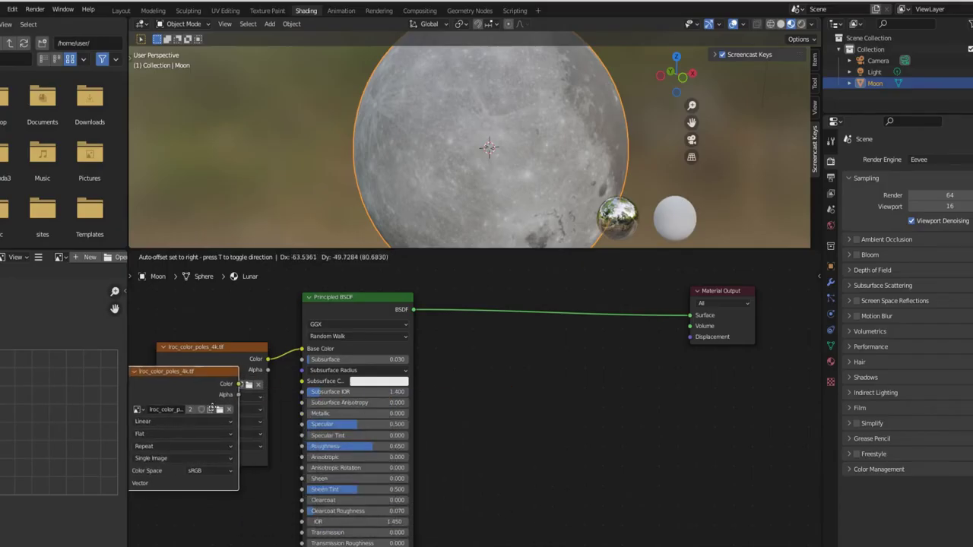
left_click(539, 407)
key("g")
left_click(517, 483)
Load ldem_16_uint.tif from the moon folder into the copied Image Texture node
left_click(536, 428)
double_click(533, 206)
left_click(716, 471)
mouse_move(464, 387)
left_mouse_down()
mouse_move(444, 390)
mouse_move(470, 403)
left_mouse_up()
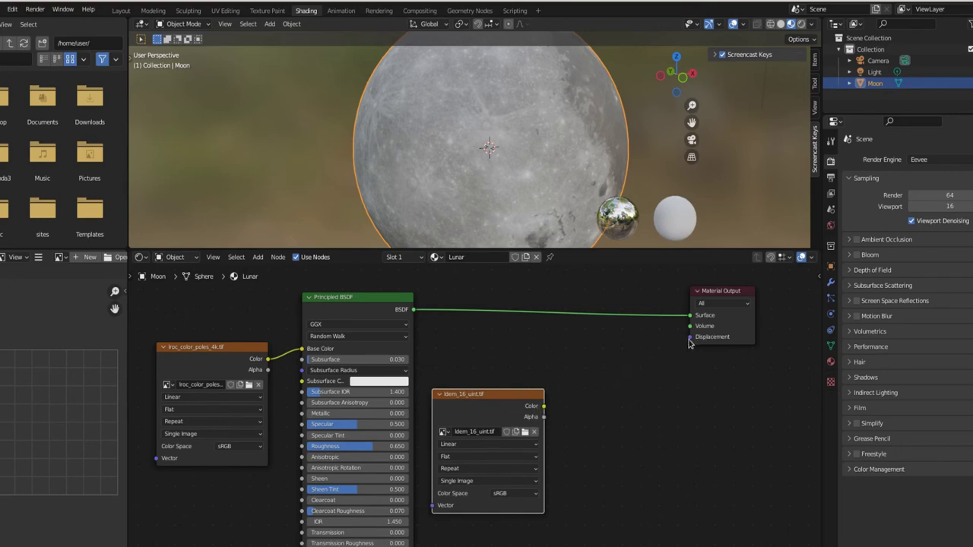
Add a Displacement node beside the elevation map texture node
left_click(637, 426)
key("shift+a")
left_click(601, 368)
type("disc")
key("Return")
left_click(579, 366)
Wire the elevation map Color into Height and Displacement into the Material Output's Displacement
left_click_drag(541, 407, 579, 411)
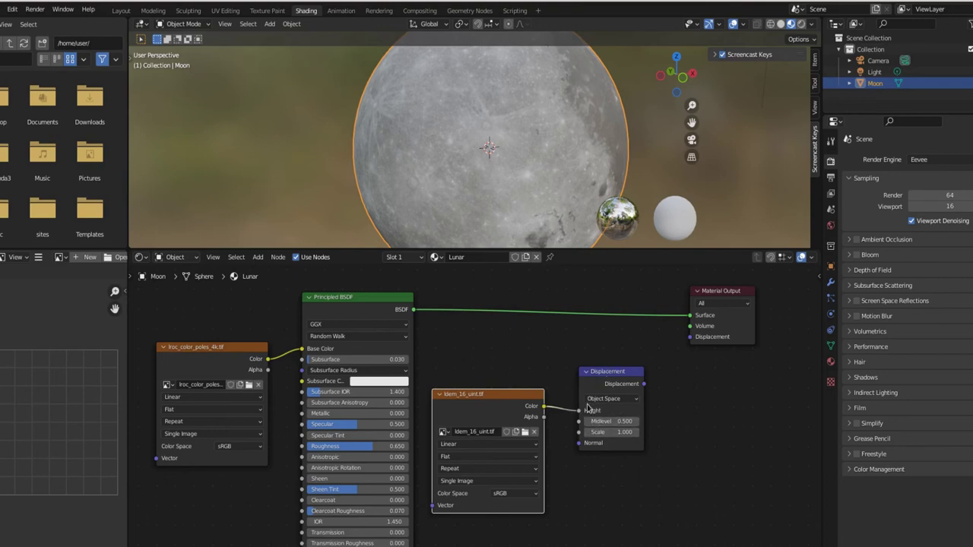
left_click_drag(644, 384, 688, 343)
scroll(534, 194, "up", 1)
scroll(503, 165, "down", 5)
scroll(458, 137, "up", 5)
middle_click_drag(458, 137, 397, 158)
scroll(397, 157, "up", 8)
middle_click_drag(536, 143, 521, 189)
scroll(512, 132, "down", 4)
scroll(423, 163, "down", 5)
left_click_drag(521, 251, 520, 326)
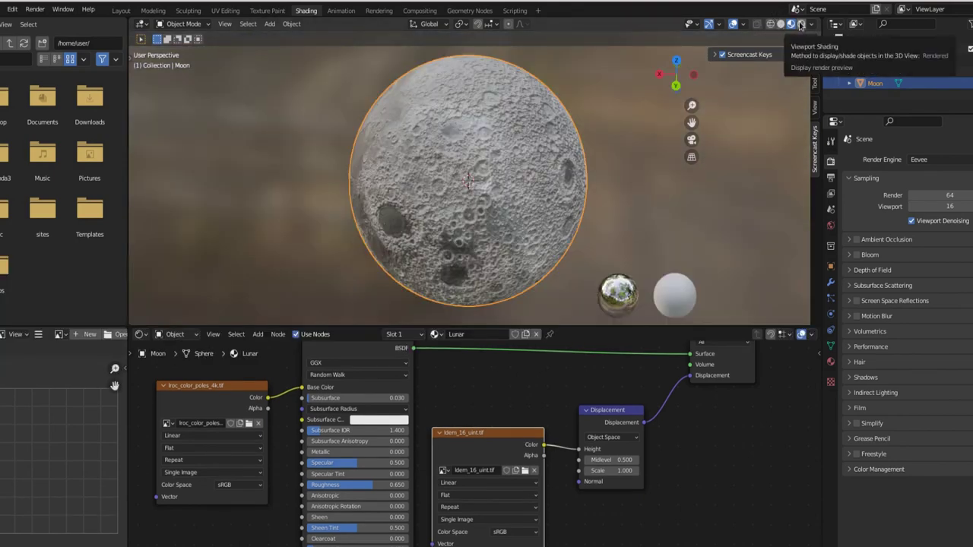
Switch the viewport to Rendered shading and bring up the Render Properties
left_click(801, 25)
left_click(802, 27)
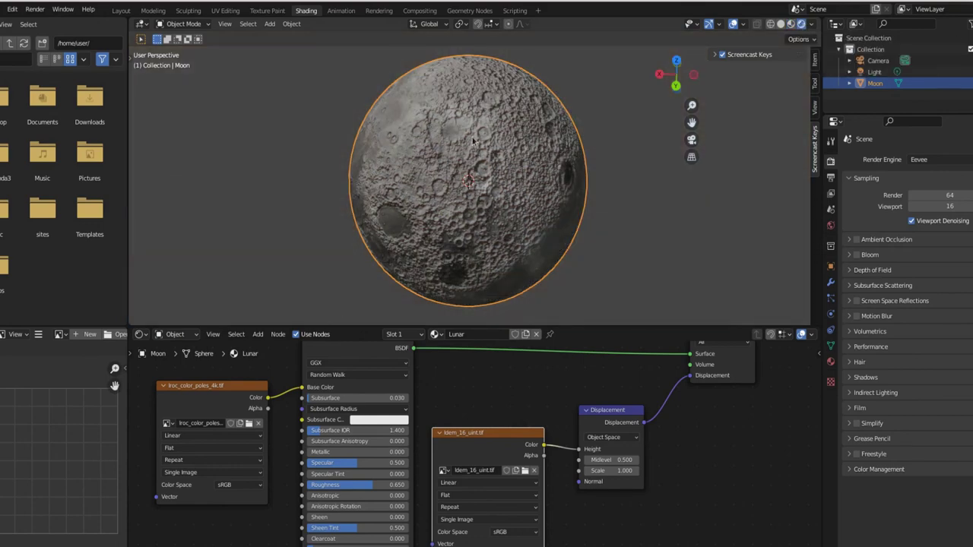
left_click(942, 162)
left_click(831, 140)
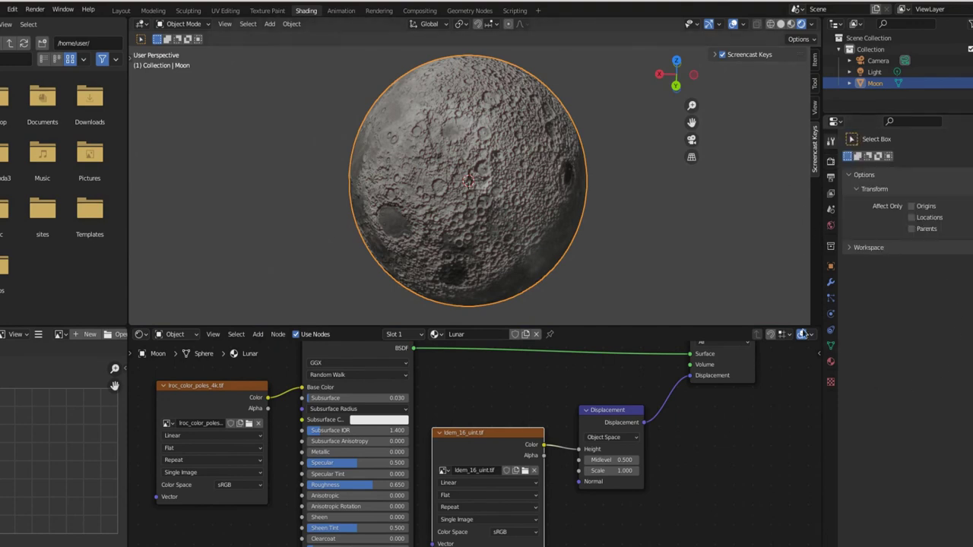
left_click(831, 164)
Set the render engine to Cycles with GPU Compute and the Experimental feature set
left_click(934, 161)
left_click(940, 187)
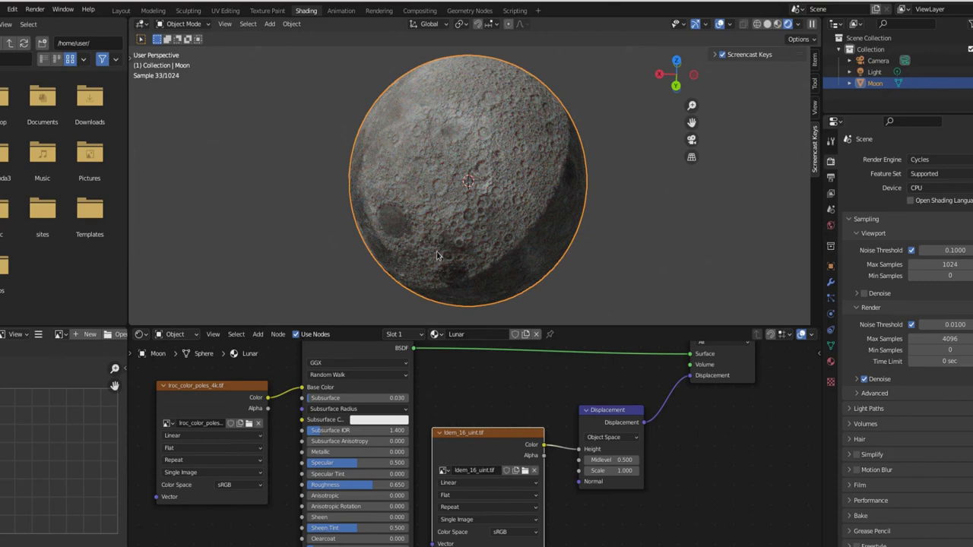
left_click(920, 188)
left_click(941, 179)
left_click(940, 177)
left_click(941, 193)
Set the Lunar material's displacement method to Displacement and Bump
left_click(831, 364)
scroll(875, 342, "down", 10)
scroll(875, 348, "down", 1)
left_click(856, 514)
scroll(888, 460, "down", 5)
scroll(890, 458, "down", 1)
left_click(928, 436)
left_click(941, 475)
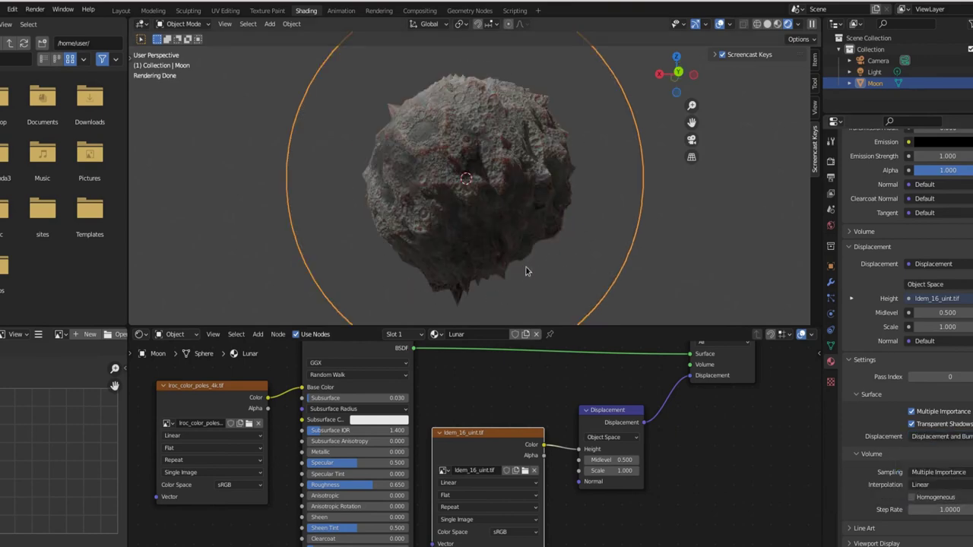
Set the Displacement node's Scale to 0.060
left_click(589, 471)
left_click(589, 472)
left_click(589, 471)
left_click(589, 471)
left_click(588, 471)
left_click(588, 471)
left_click(589, 471)
left_click(589, 472)
left_click(588, 472)
left_click(588, 471)
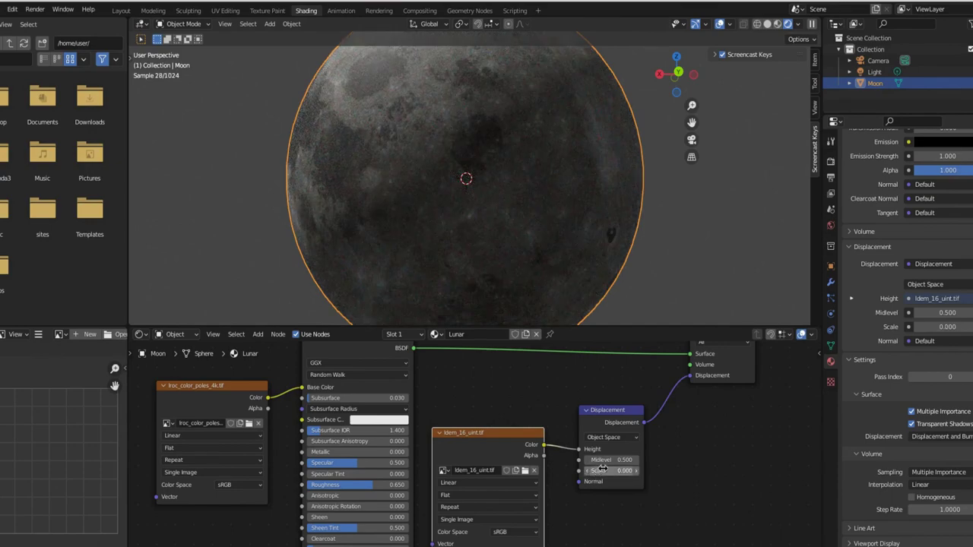
left_click(613, 471)
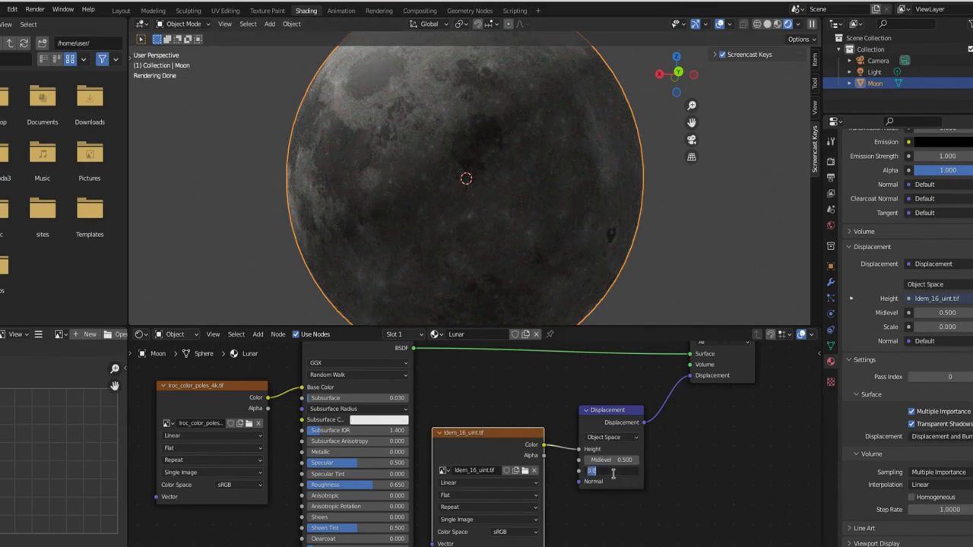
type("0.06")
key("Return")
Add a Subdivision Surface modifier to the moon with Adaptive Subdivision enabled
left_click(832, 283)
left_click(880, 160)
left_click(806, 370)
left_click(871, 267)
left_click(908, 210)
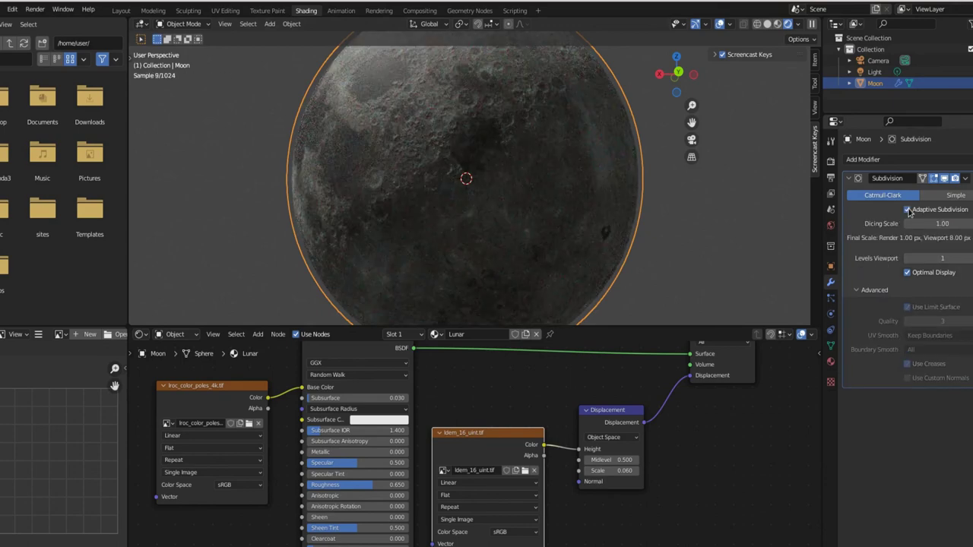
left_click_drag(498, 328, 501, 450)
middle_click_drag(585, 315, 588, 304, "shift")
Set the World background colour to black (000000)
left_click(831, 227)
left_click(959, 234)
left_click_drag(971, 131, 971, 156)
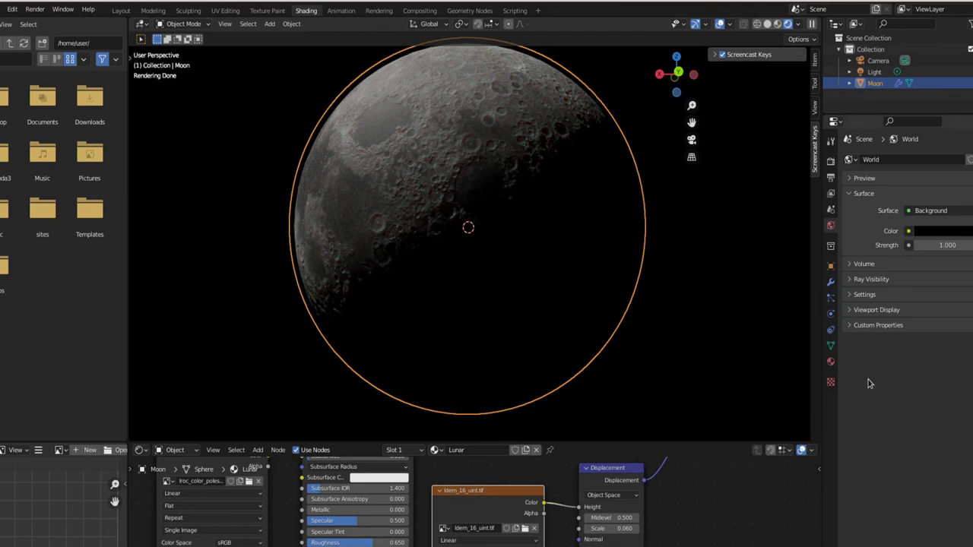
scroll(578, 223, "down", 2)
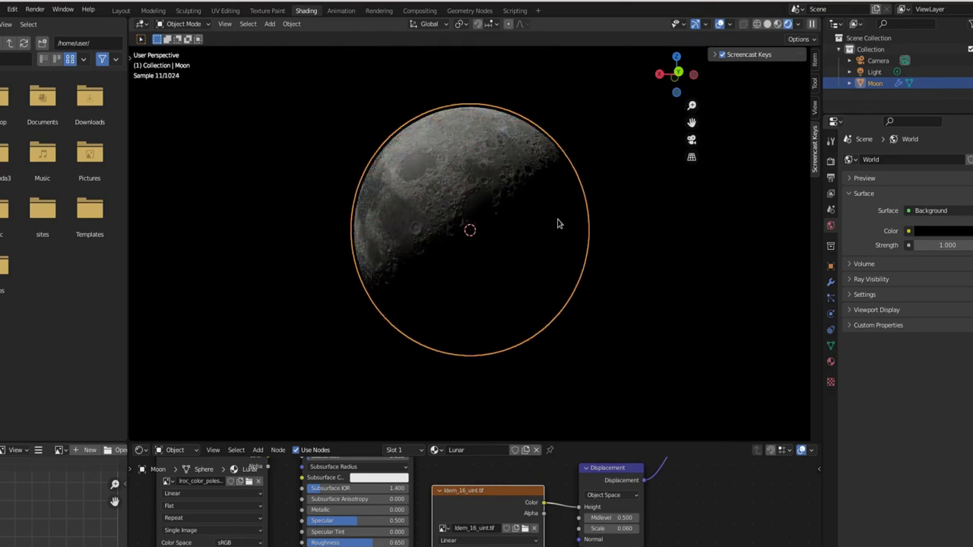